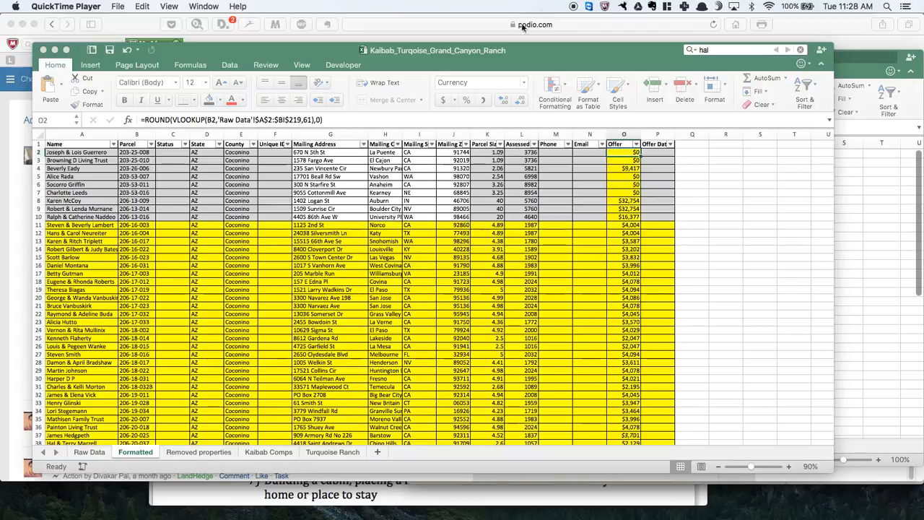
- Review the subdivision, market value and offer columns on the Raw Data sheet, and the sales on the Kaibab Comps sheet
{"action": "left_click", "coordinate": [89, 452]}
{"action": "left_click", "coordinate": [90, 452]}
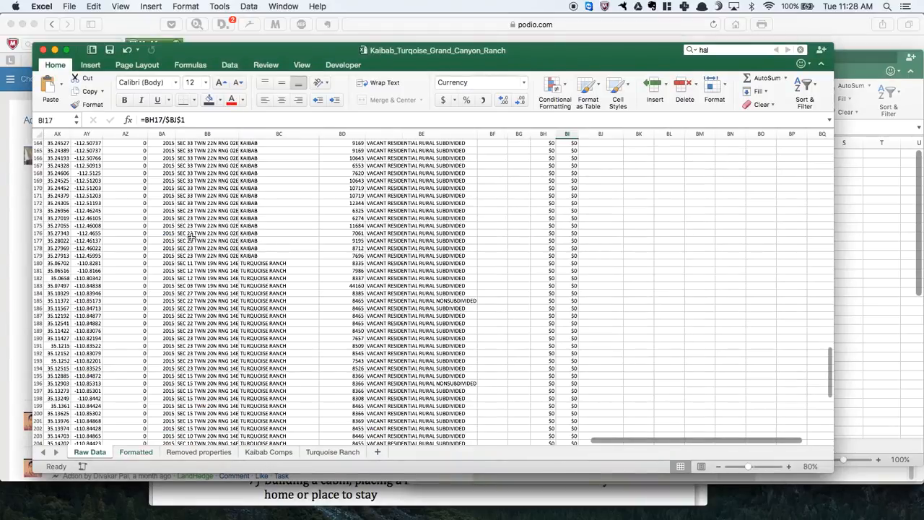
{"action": "scroll", "coordinate": [325, 234], "scroll_direction": "up", "scroll_amount": 20}
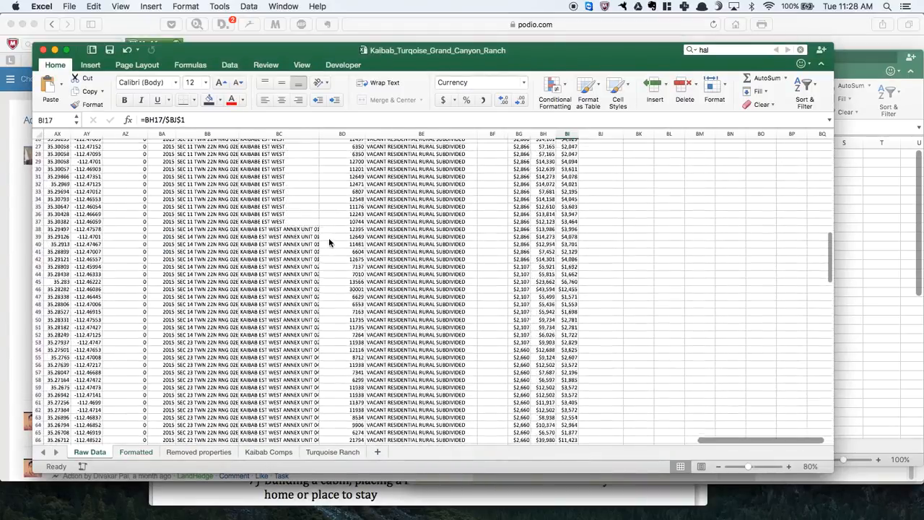
{"action": "scroll", "coordinate": [328, 237], "scroll_direction": "up", "scroll_amount": 8}
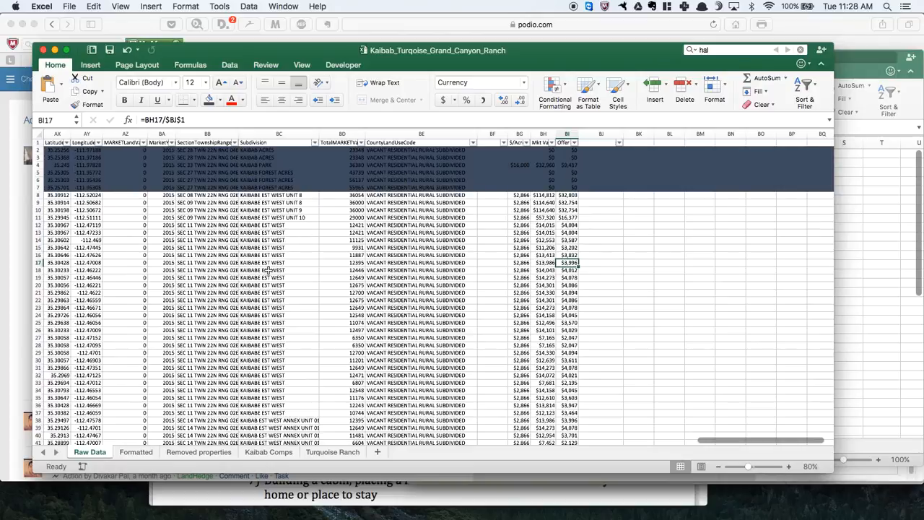
{"action": "left_click", "coordinate": [268, 452]}
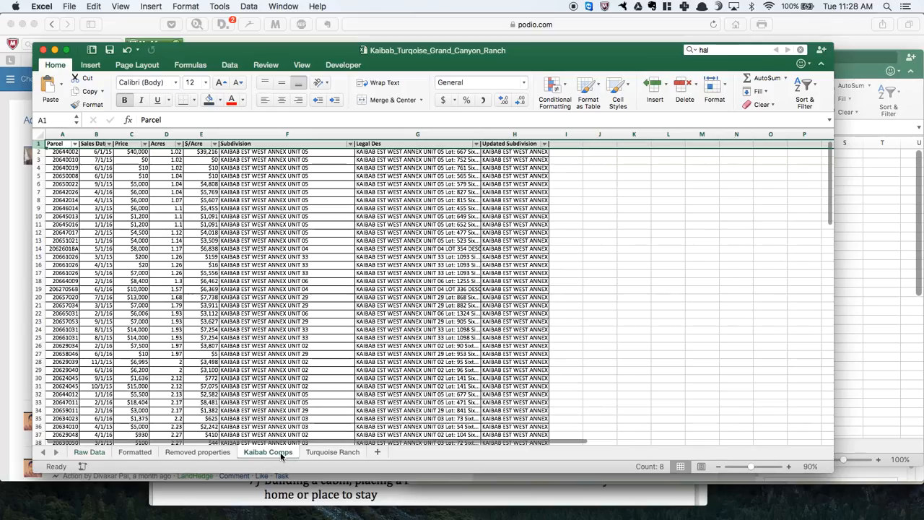
- Inspect the $/Acre, market value and Offer cells of row 12 on Raw Data, and return to the Formatted sheet
{"action": "left_click", "coordinate": [88, 453]}
{"action": "left_click", "coordinate": [521, 225]}
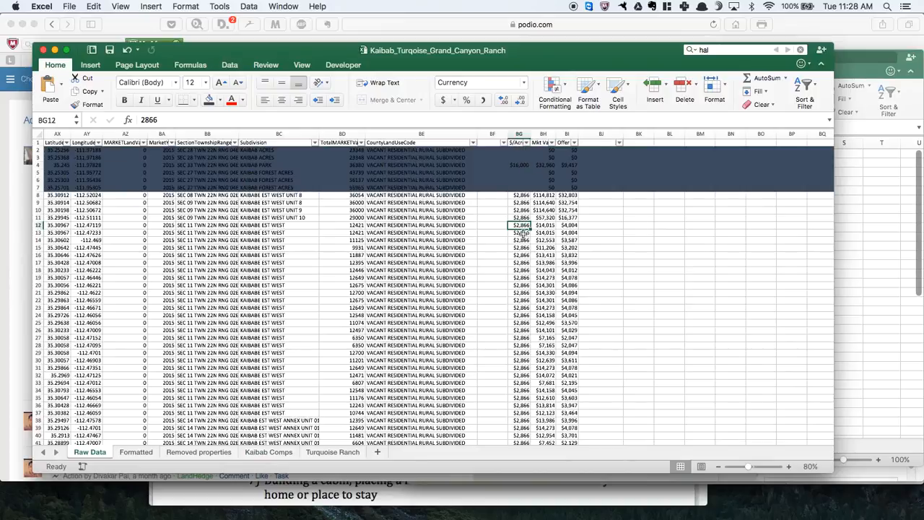
{"action": "left_click", "coordinate": [547, 225]}
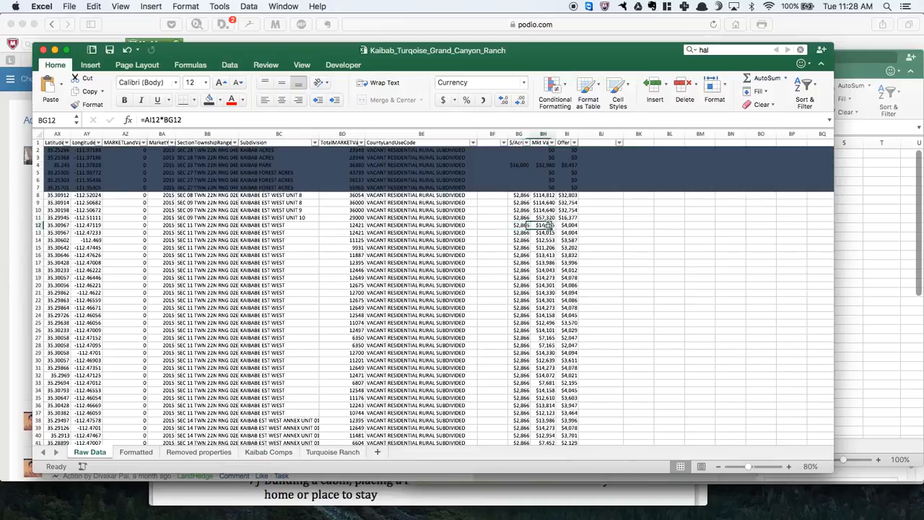
{"action": "left_click", "coordinate": [570, 225]}
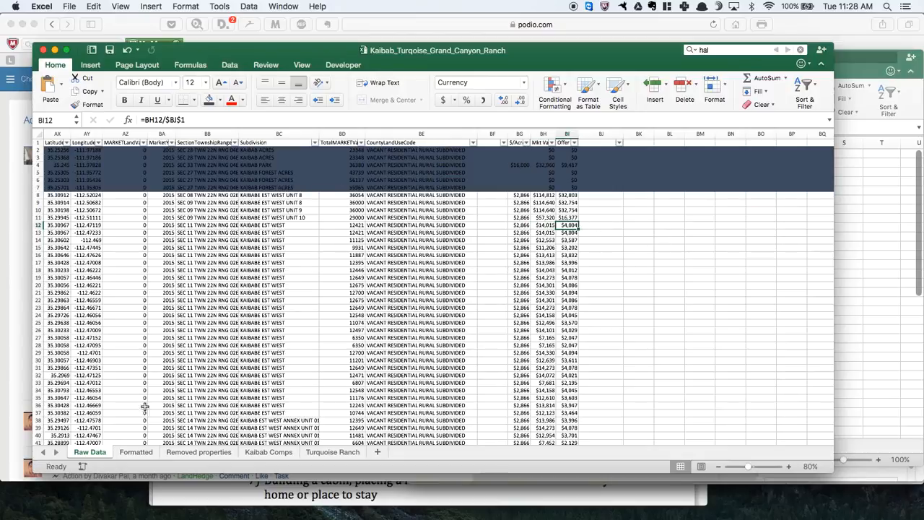
{"action": "left_click", "coordinate": [136, 451]}
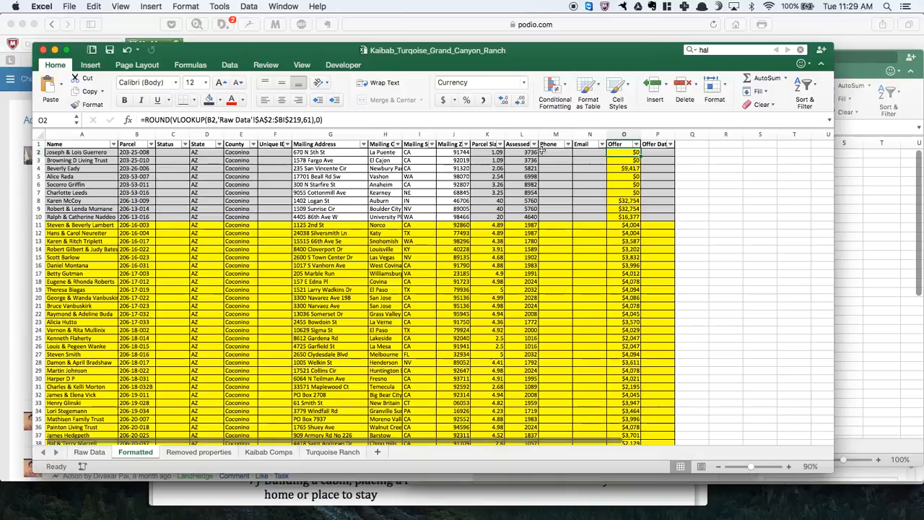
- Save the Jul 26 16 Podio workbook as a copy in the Coconino folder, changing the date in its name to Jul 28 16
{"action": "left_click", "coordinate": [908, 215]}
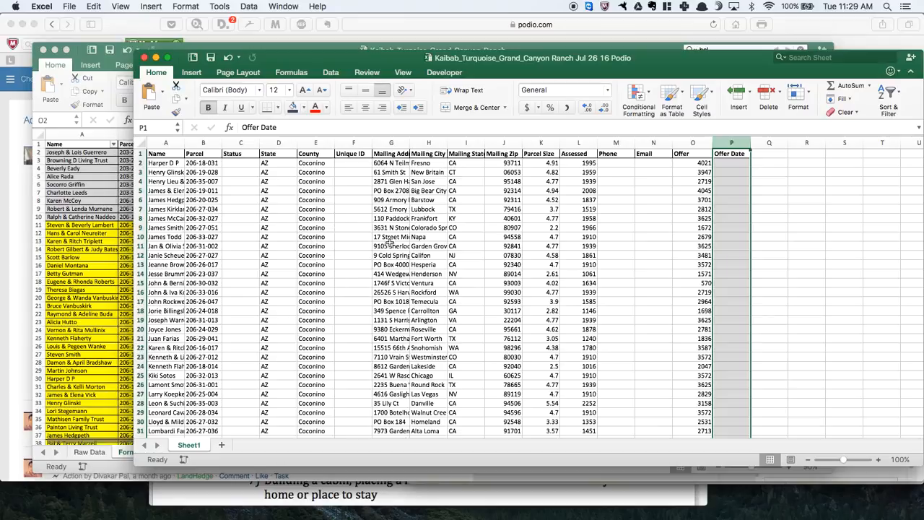
{"action": "left_click", "coordinate": [67, 7]}
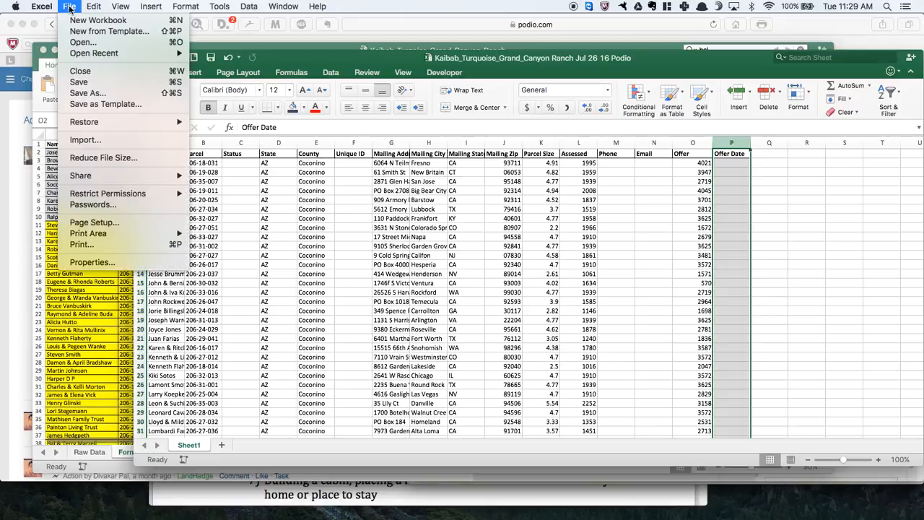
{"action": "left_click", "coordinate": [97, 94]}
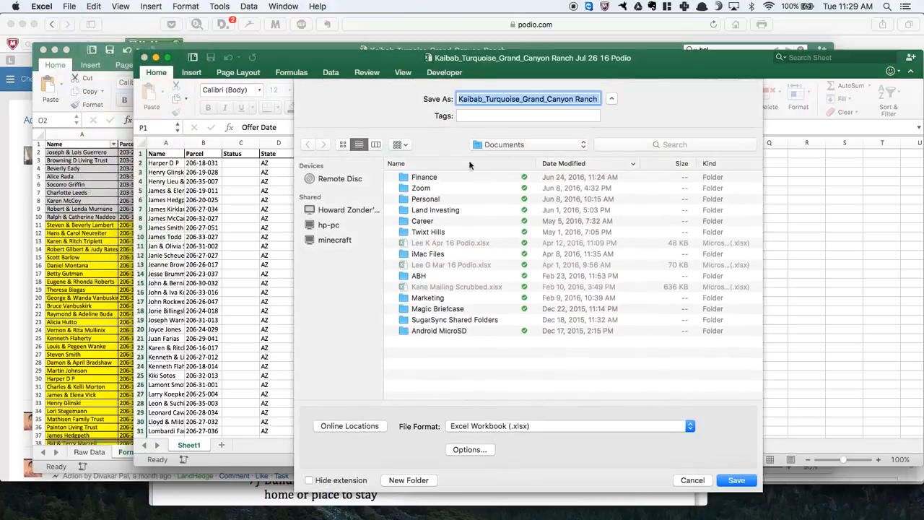
{"action": "left_click", "coordinate": [509, 144]}
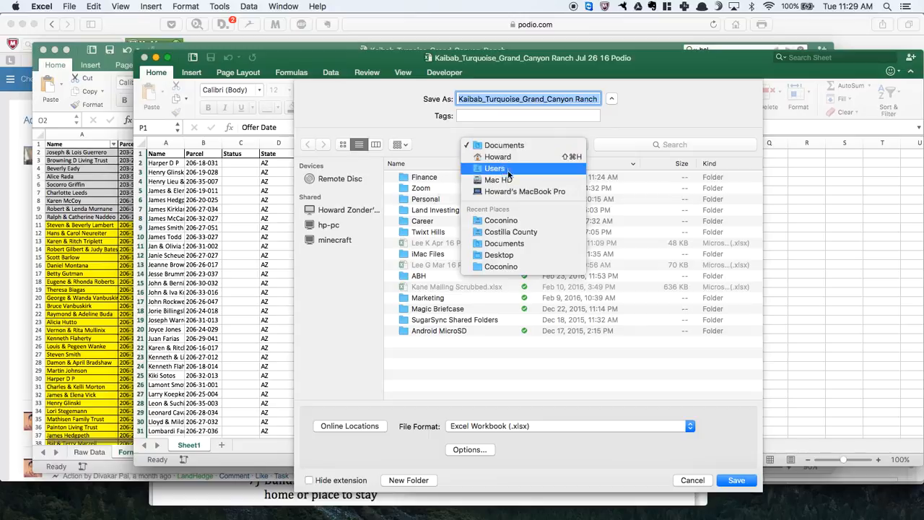
{"action": "left_click", "coordinate": [508, 220]}
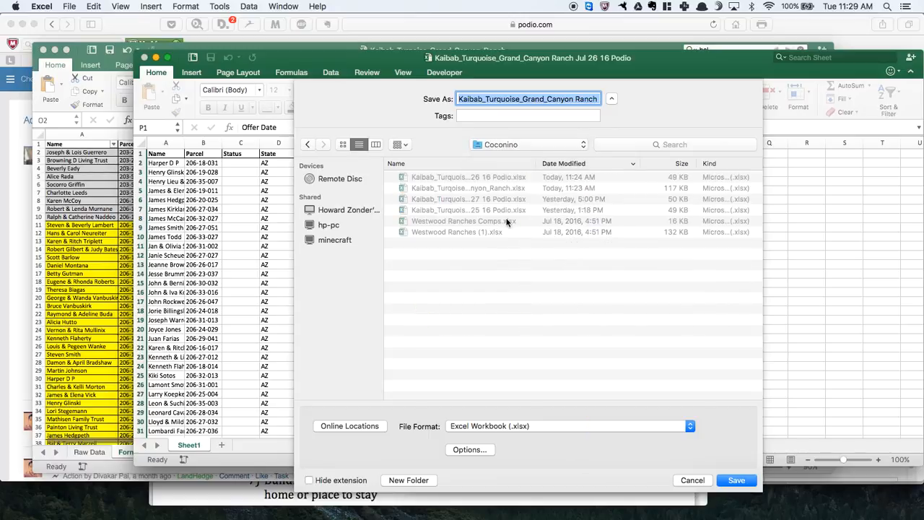
{"action": "left_click_drag", "start_coordinate": [529, 99], "coordinate": [614, 96]}
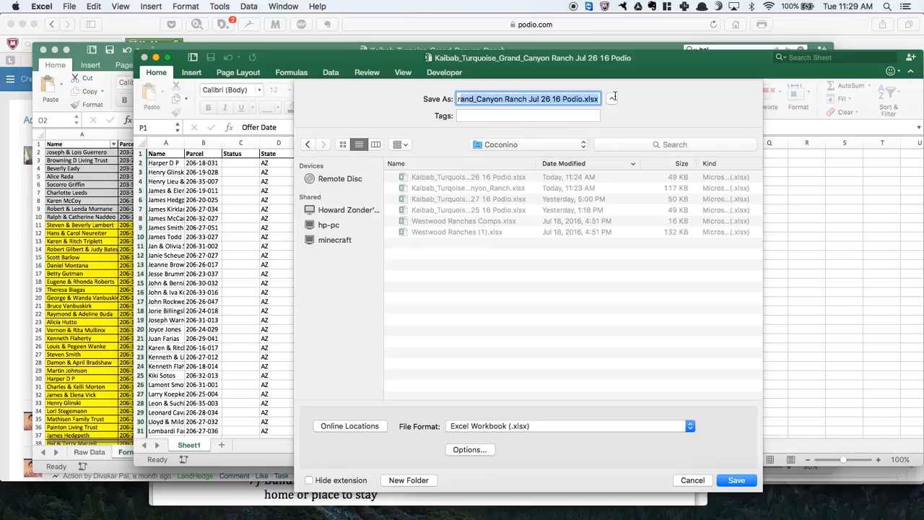
{"action": "left_click", "coordinate": [548, 99]}
{"action": "key", "text": "BackSpace"}
{"action": "type", "text": "8"}
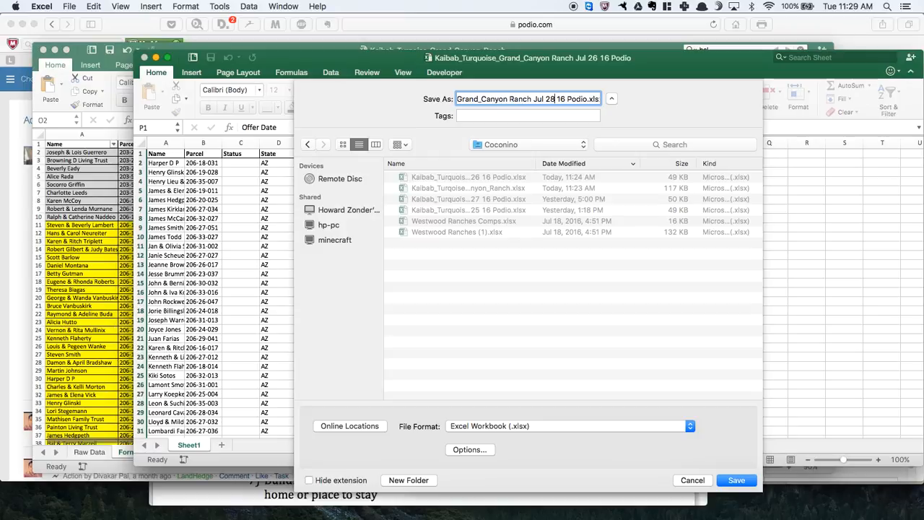
{"action": "key", "text": "Return"}
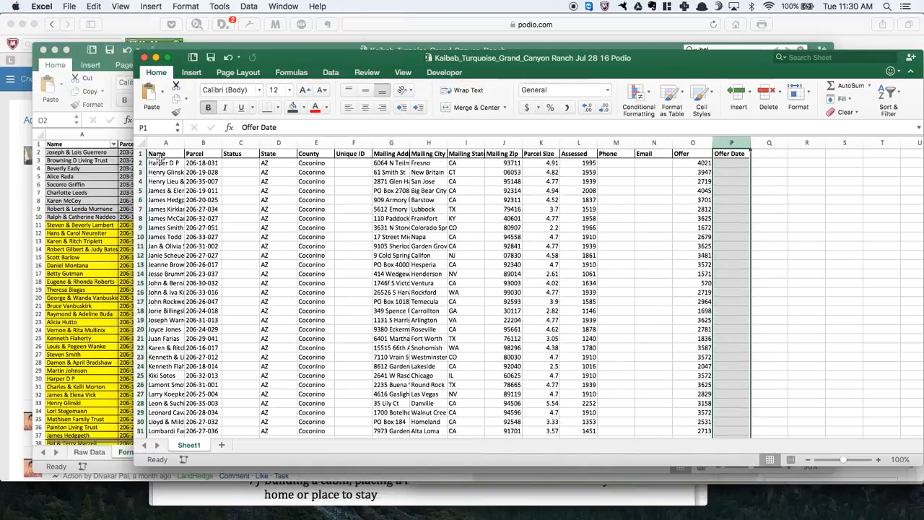
- Remove all existing records below the header row in the Jul 28 16 Podio workbook
{"action": "left_click_drag", "start_coordinate": [141, 163], "coordinate": [134, 495]}
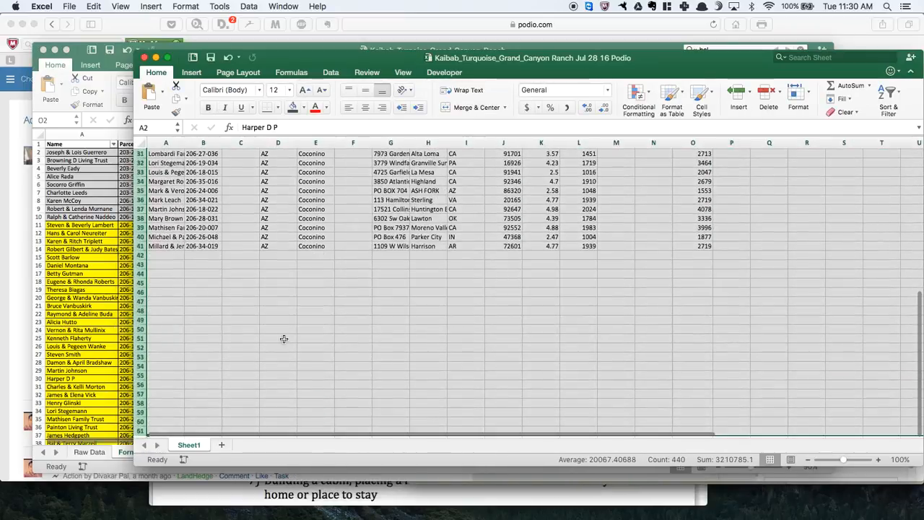
{"action": "right_click", "coordinate": [292, 338]}
{"action": "left_click", "coordinate": [351, 404]}
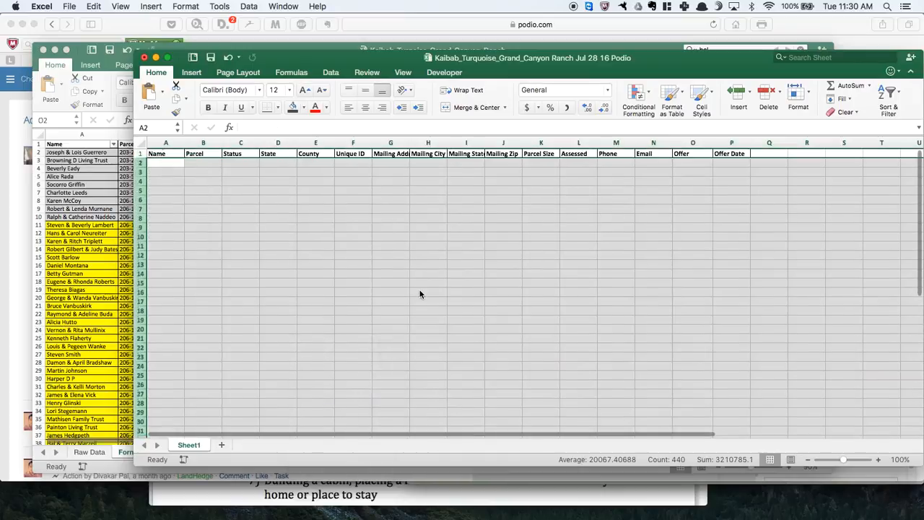
- In the source workbook's Formatted sheet, filter the Offer column to values less than or equal to 5000
{"action": "left_click", "coordinate": [69, 252]}
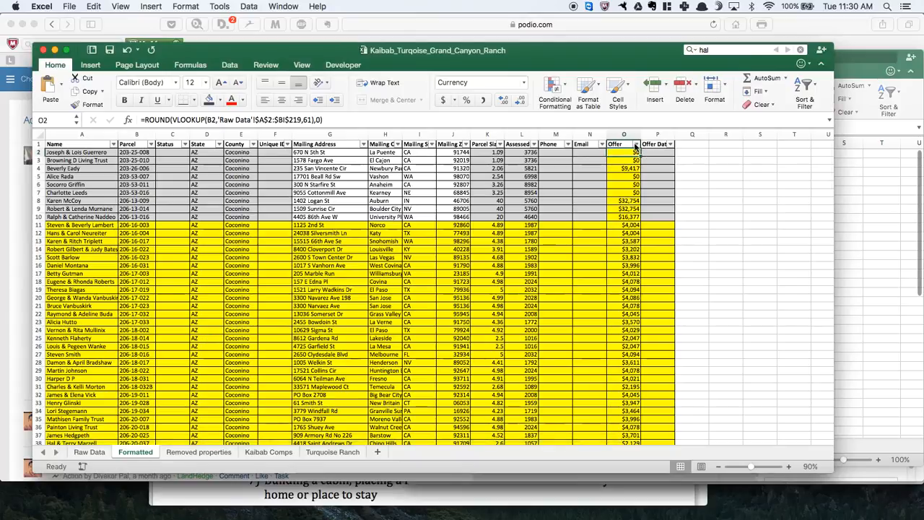
{"action": "left_click", "coordinate": [635, 145]}
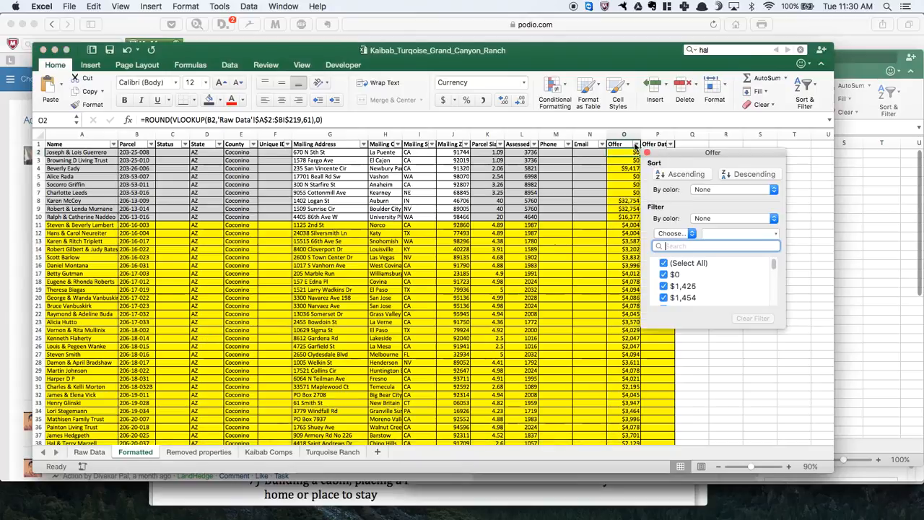
{"action": "left_click", "coordinate": [693, 233]}
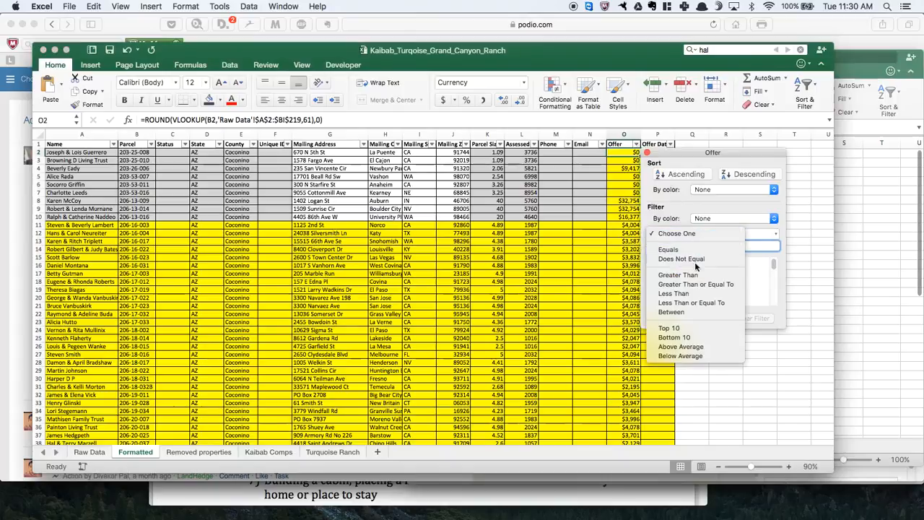
{"action": "left_click", "coordinate": [712, 303]}
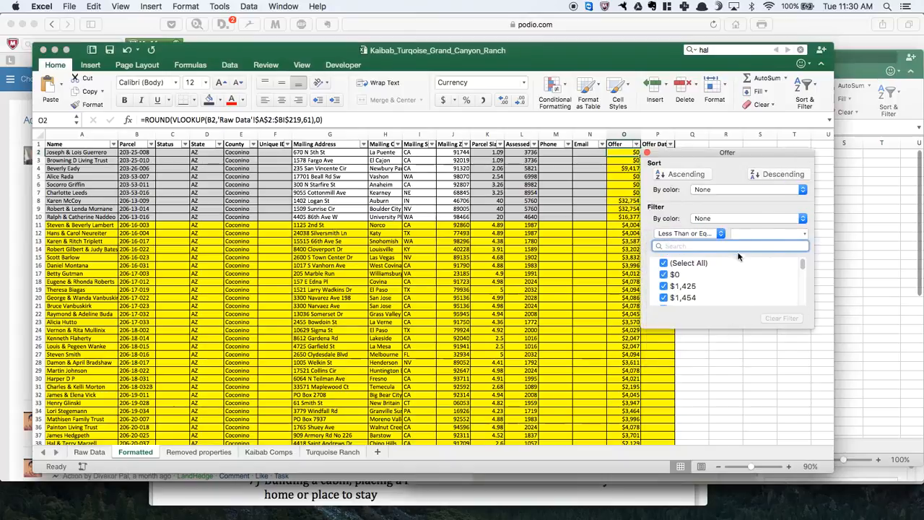
{"action": "type", "text": "500"}
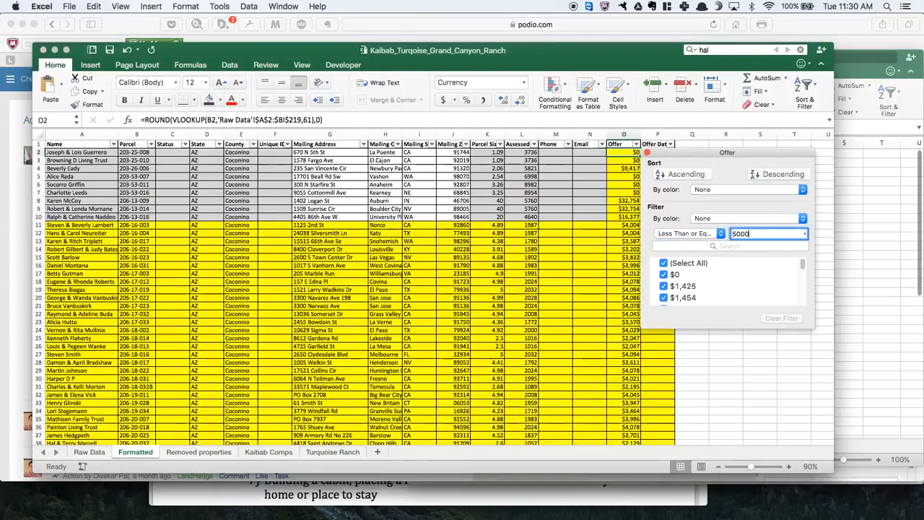
{"action": "type", "text": "0"}
{"action": "key", "text": "Return"}
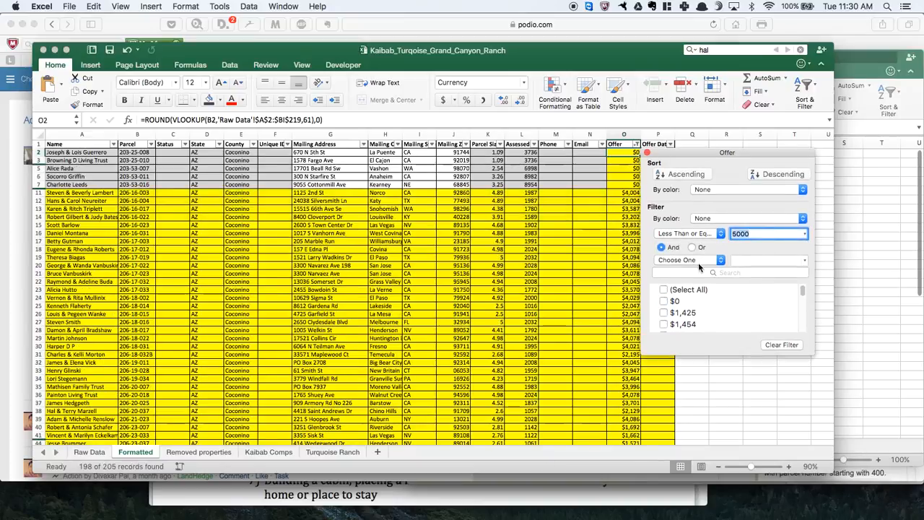
- Add a second Offer filter condition, joined with And, that keeps only values greater than 0
{"action": "left_click", "coordinate": [692, 260]}
{"action": "left_click", "coordinate": [712, 302]}
{"action": "left_click", "coordinate": [751, 260]}
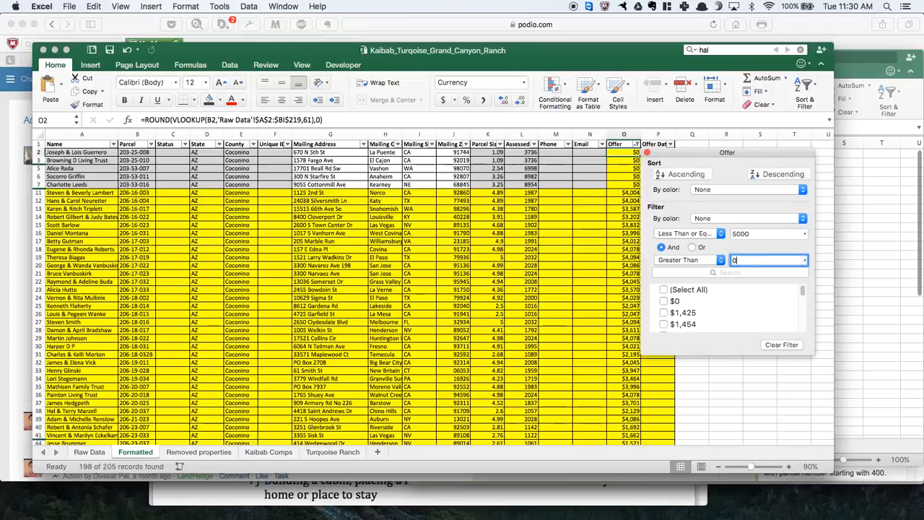
{"action": "type", "text": "0"}
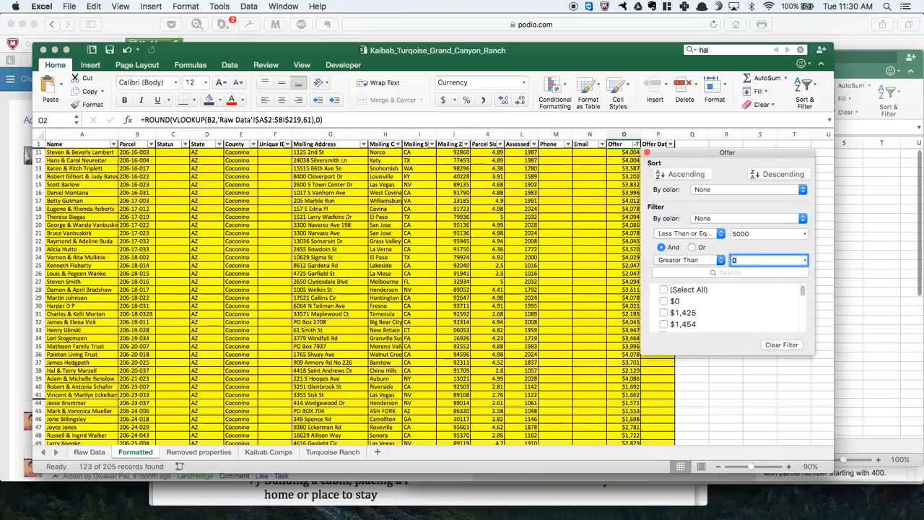
{"action": "left_click", "coordinate": [648, 153]}
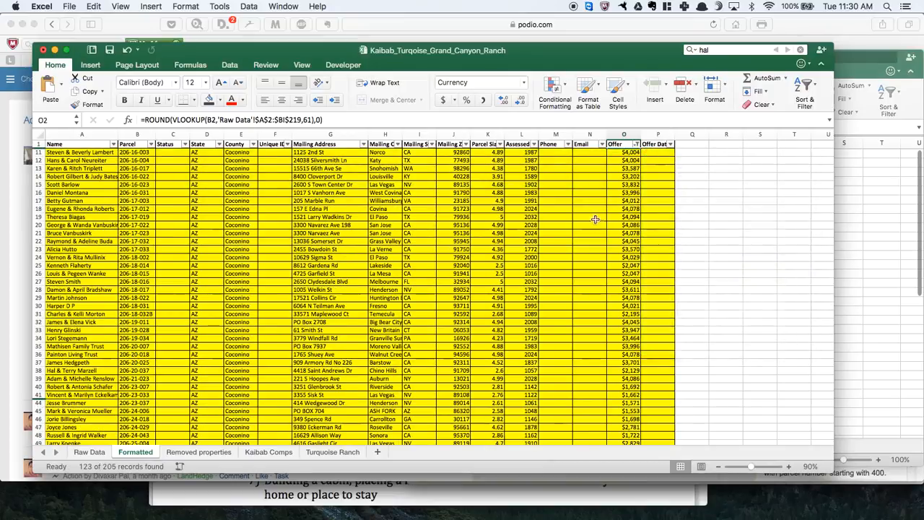
- Copy the first 40 filtered records, rows 11 to 52, from the Name column through the Offer Date column
{"action": "scroll", "coordinate": [476, 244], "scroll_direction": "down", "scroll_amount": 5}
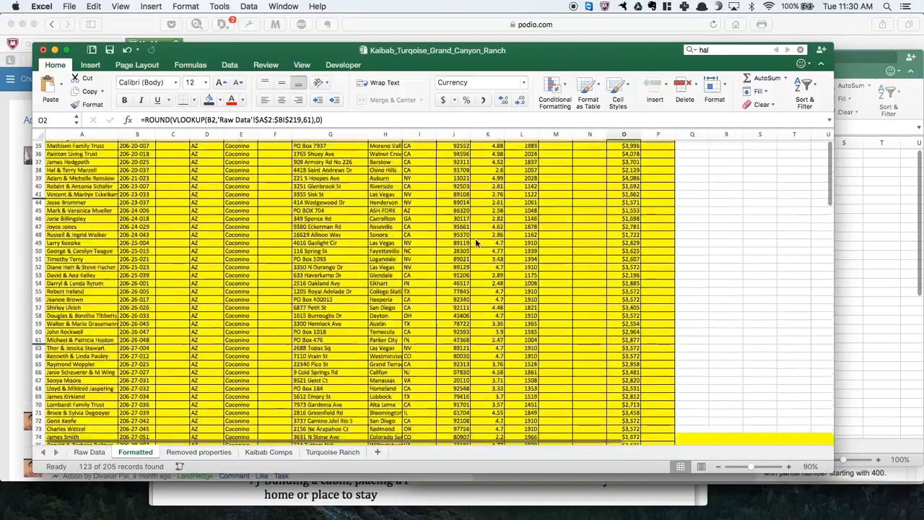
{"action": "scroll", "coordinate": [477, 244], "scroll_direction": "down", "scroll_amount": 15}
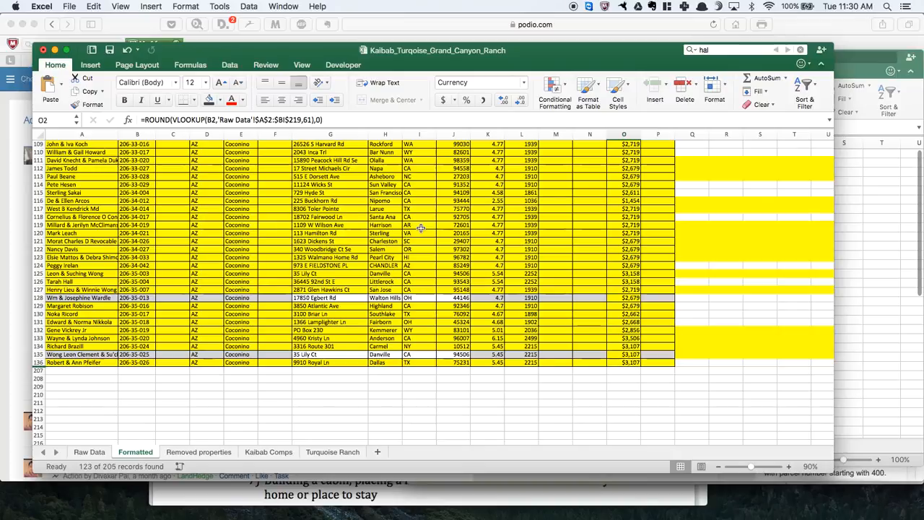
{"action": "scroll", "coordinate": [420, 228], "scroll_direction": "up", "scroll_amount": 15}
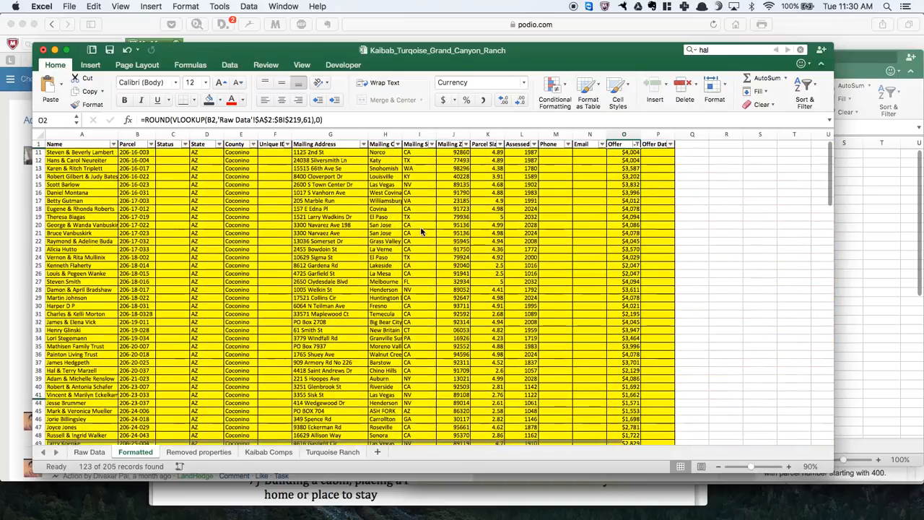
{"action": "left_click", "coordinate": [54, 153]}
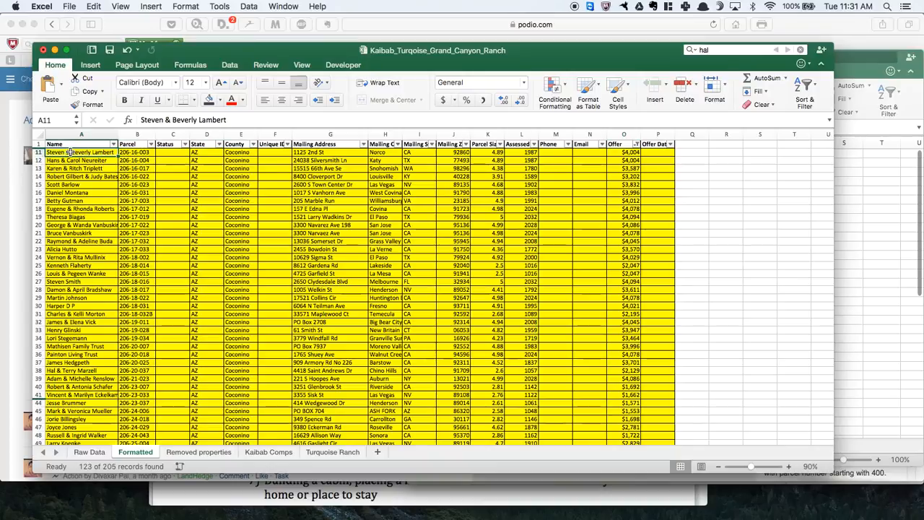
{"action": "left_click_drag", "start_coordinate": [70, 152], "coordinate": [101, 363]}
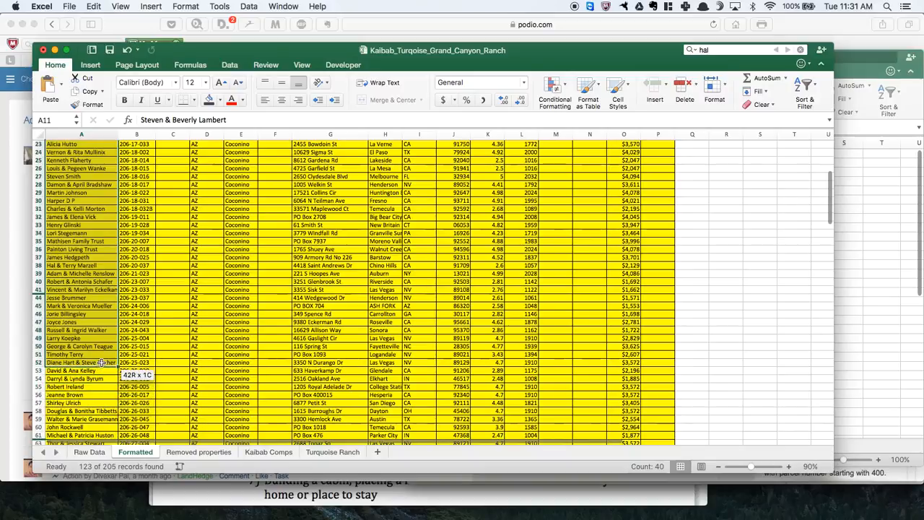
{"action": "left_click_drag", "start_coordinate": [101, 362], "coordinate": [643, 361]}
{"action": "right_click", "coordinate": [598, 293]}
{"action": "left_click", "coordinate": [618, 309]}
- Paste the copied records as values only into the Jul 28 16 Podio workbook, starting at cell A2
{"action": "left_click", "coordinate": [872, 245]}
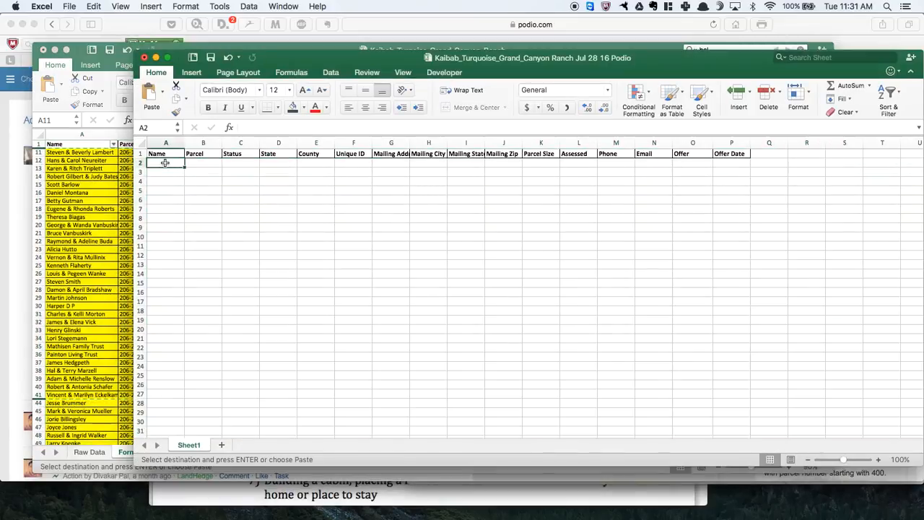
{"action": "right_click", "coordinate": [166, 167]}
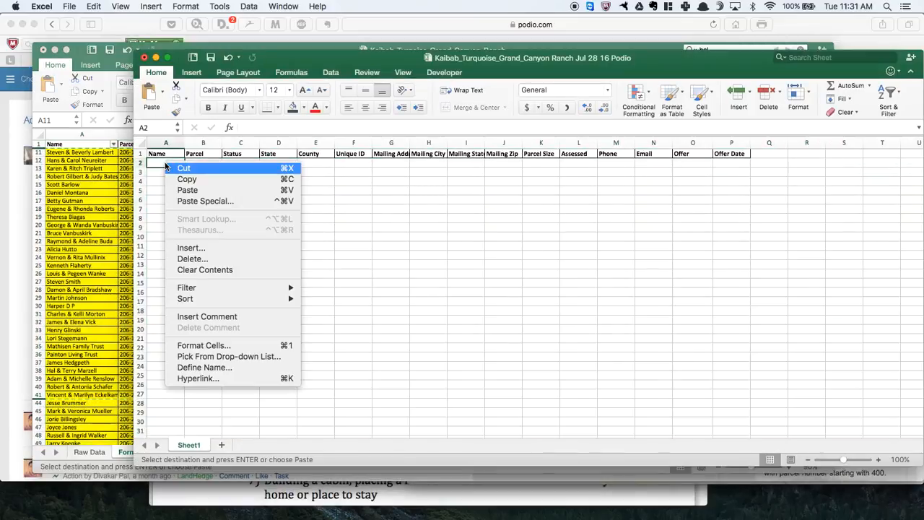
{"action": "left_click", "coordinate": [205, 201]}
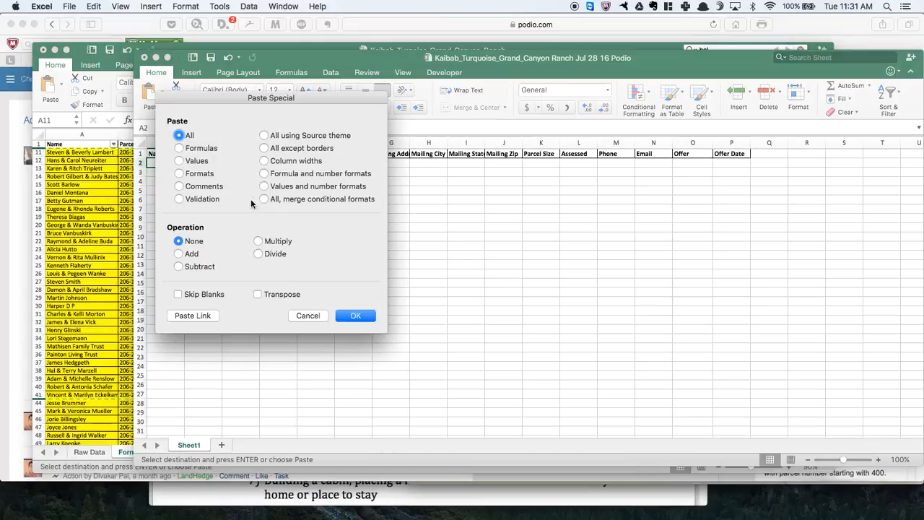
{"action": "left_click", "coordinate": [199, 161]}
{"action": "left_click", "coordinate": [357, 316]}
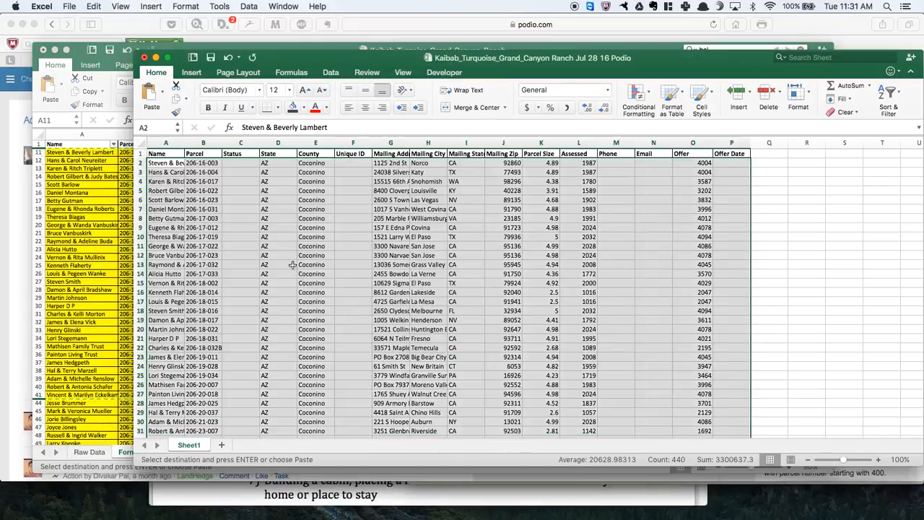
- Format all values in the Offer column, from O2 down to the last record, as Number with no decimal places
{"action": "left_click", "coordinate": [692, 163]}
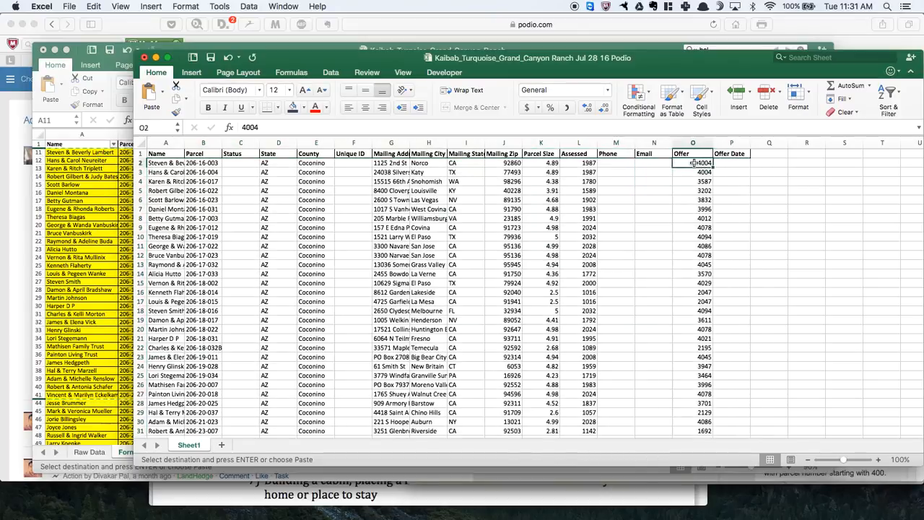
{"action": "key", "text": "super+shift+Down"}
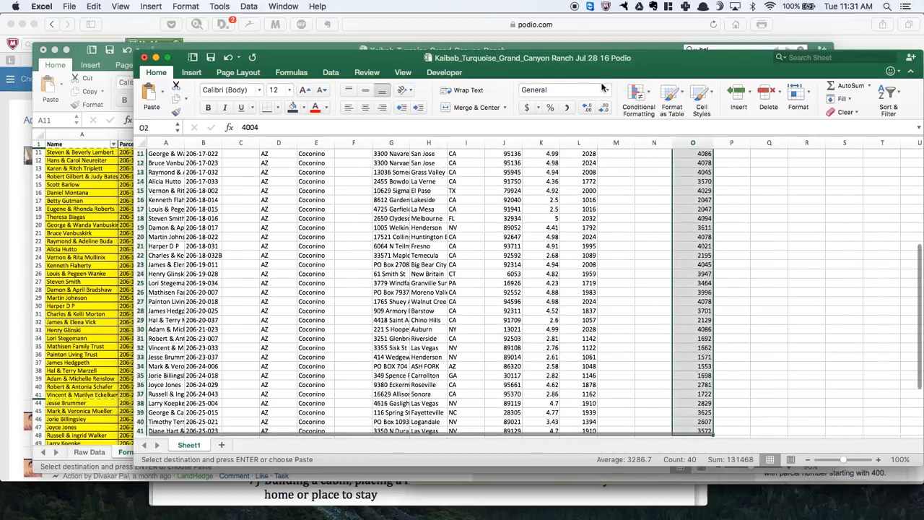
{"action": "left_click", "coordinate": [608, 89]}
{"action": "left_click", "coordinate": [584, 109]}
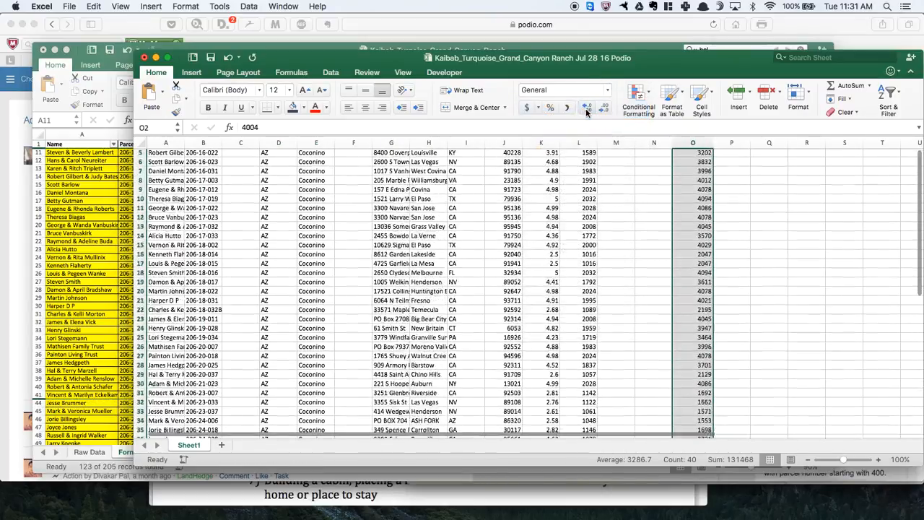
{"action": "left_click", "coordinate": [586, 108]}
{"action": "left_click", "coordinate": [604, 108]}
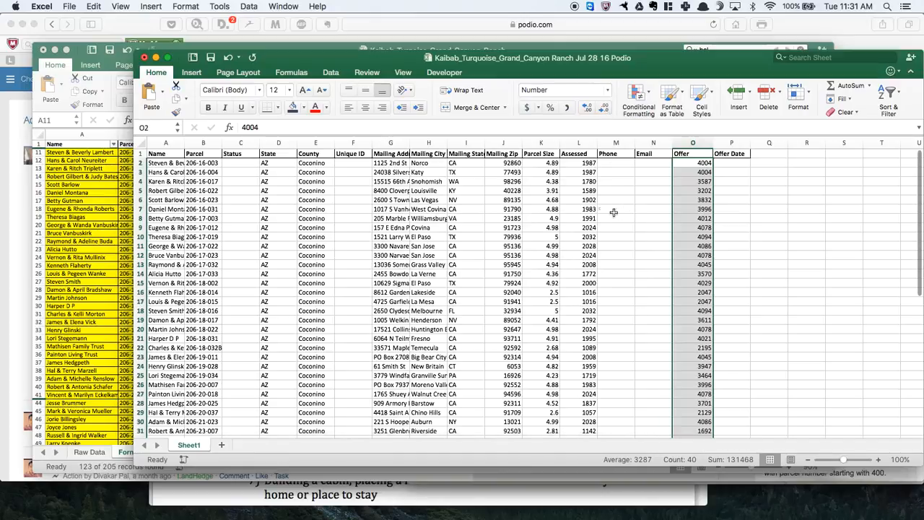
{"action": "left_click", "coordinate": [588, 199]}
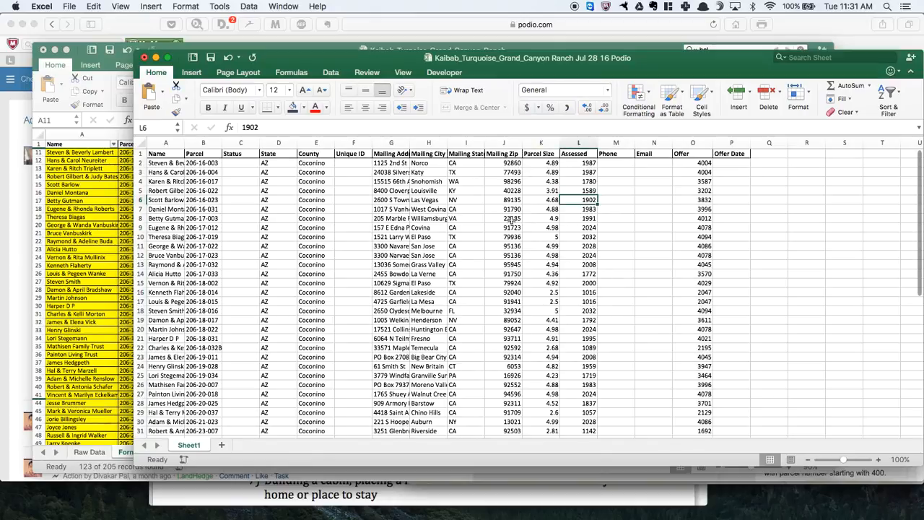
- Apply the Special zip code format to all Mailing Zip values from J2 down, and check the leading zero in J24
{"action": "left_click", "coordinate": [501, 368]}
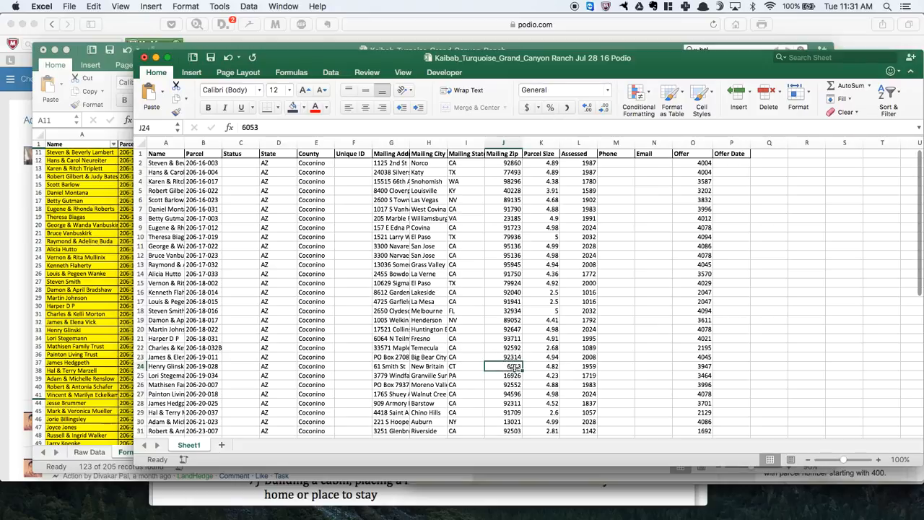
{"action": "left_click", "coordinate": [508, 163]}
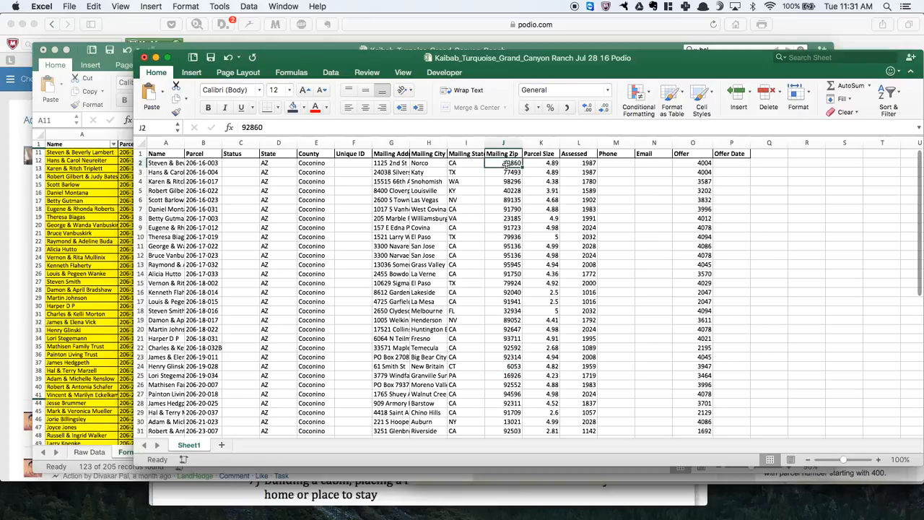
{"action": "key", "text": "ctrl+shift+Down"}
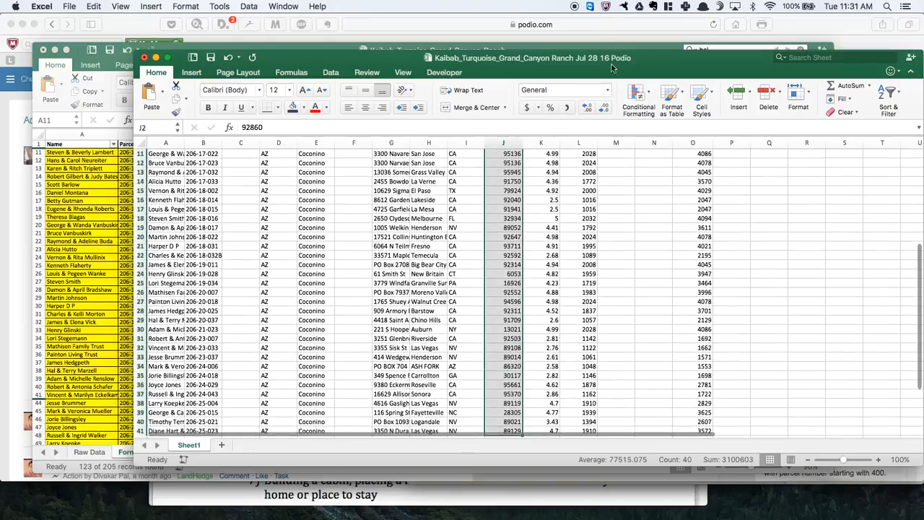
{"action": "left_click", "coordinate": [607, 90]}
{"action": "left_click", "coordinate": [588, 329]}
{"action": "left_click", "coordinate": [130, 220]}
{"action": "left_click", "coordinate": [242, 156]}
{"action": "left_click", "coordinate": [427, 355]}
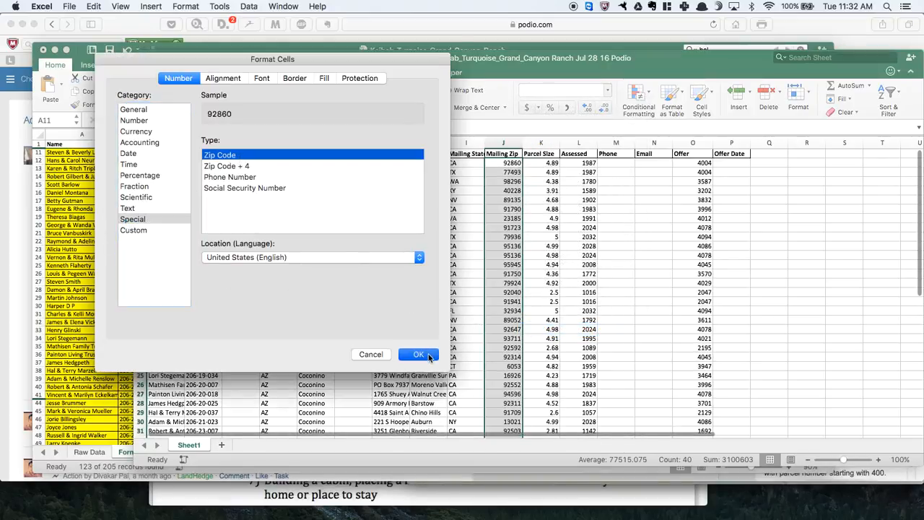
{"action": "left_click", "coordinate": [511, 366]}
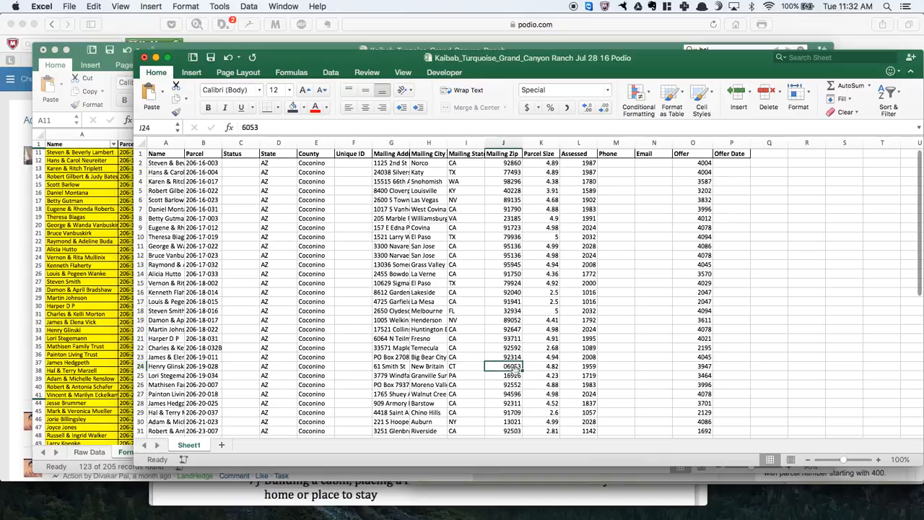
{"action": "scroll", "coordinate": [520, 346], "scroll_direction": "down", "scroll_amount": 5}
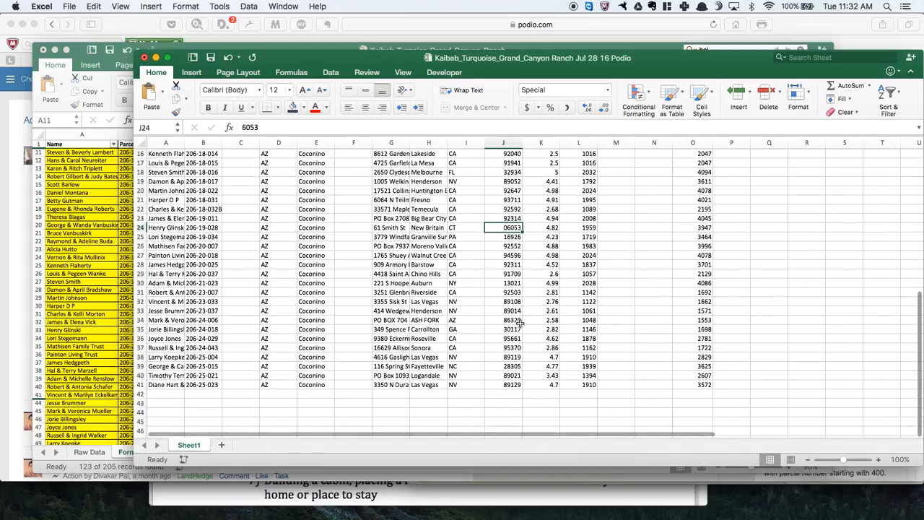
{"action": "scroll", "coordinate": [520, 322], "scroll_direction": "up", "scroll_amount": 5}
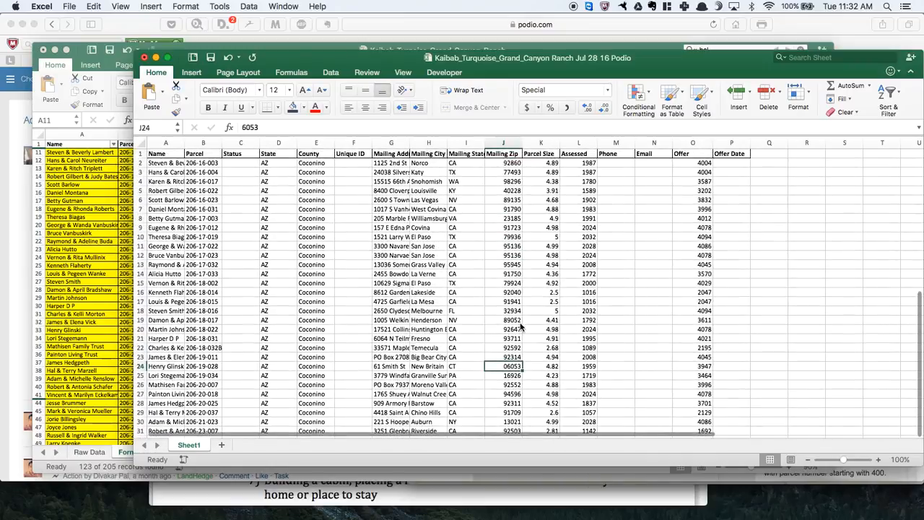